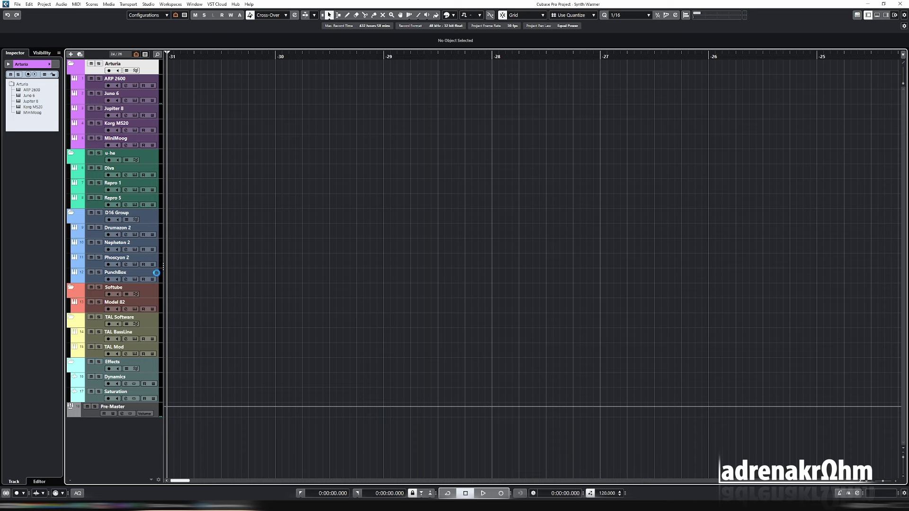
- Select the Juno 6 track and briefly open, then close, its JUN-6 V instrument window
click(143, 96)
key(Return)
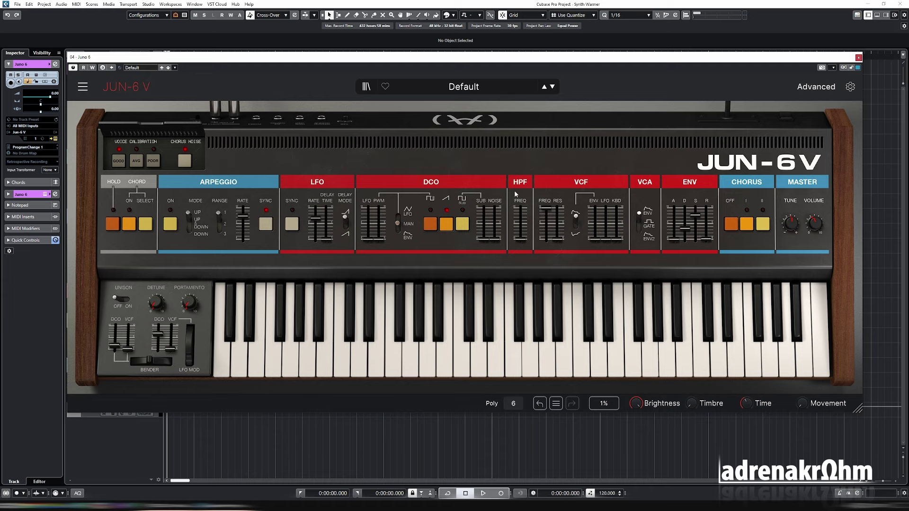
key(Return)
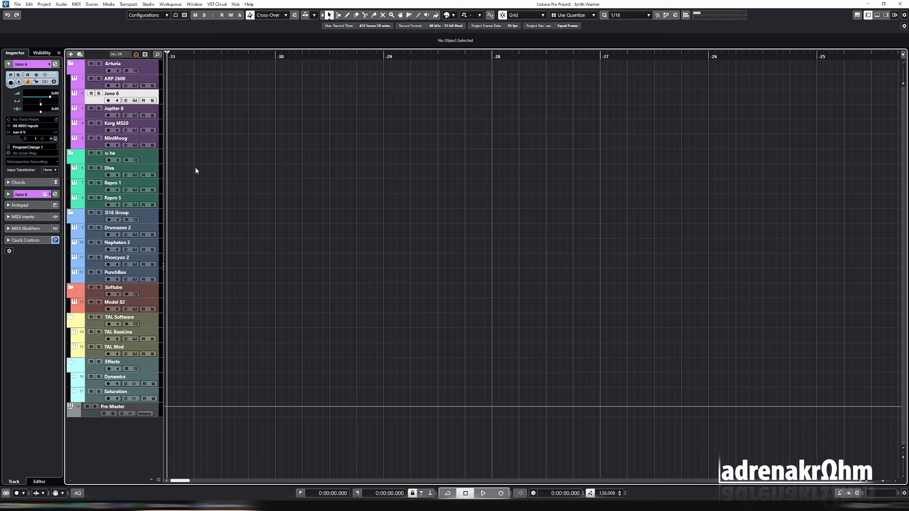
- Reopen the JUN-6 V instrument window for the selected Juno 6 track
key(Return)
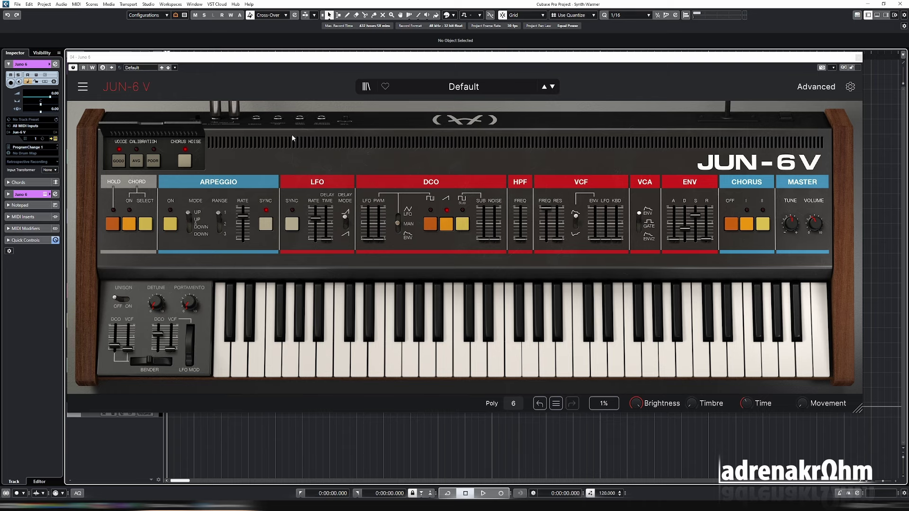
- Close JUN-6 V, duplicate the Juno 6 track, and compare the original and duplicate instrument windows
click(858, 58)
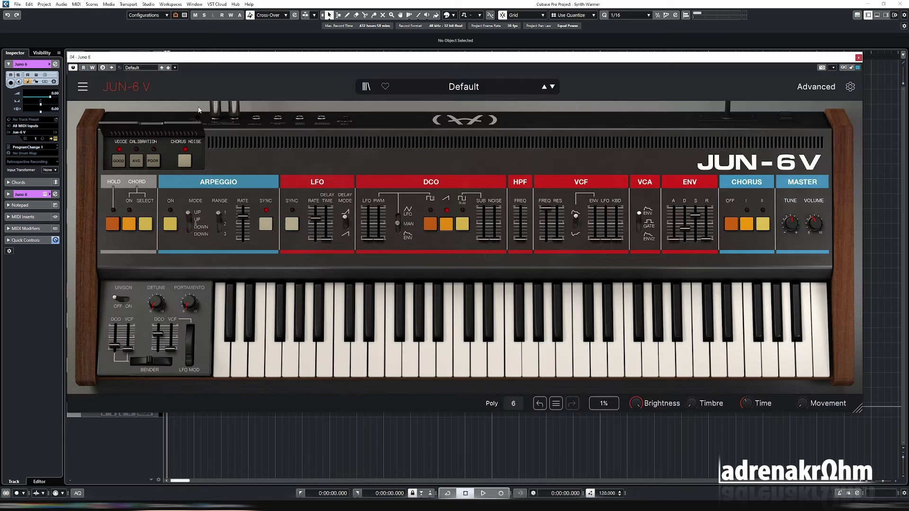
key(Escape)
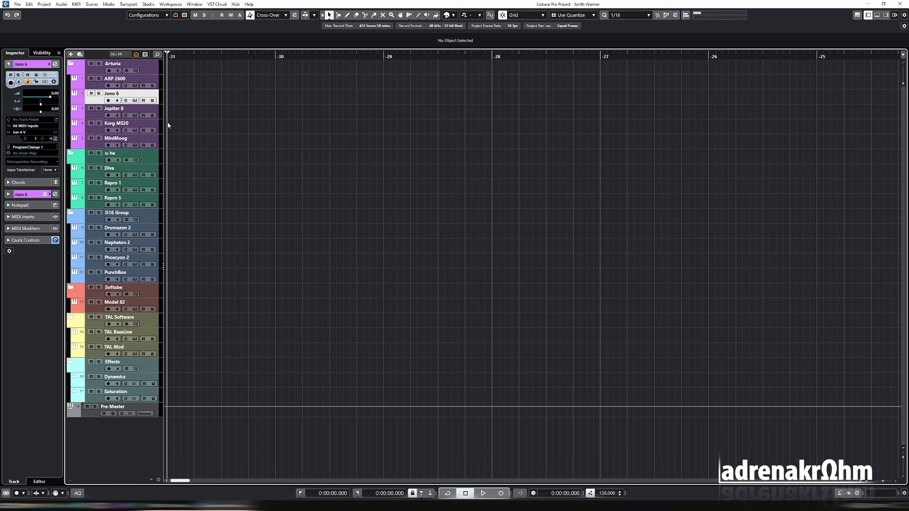
right_click(89, 99)
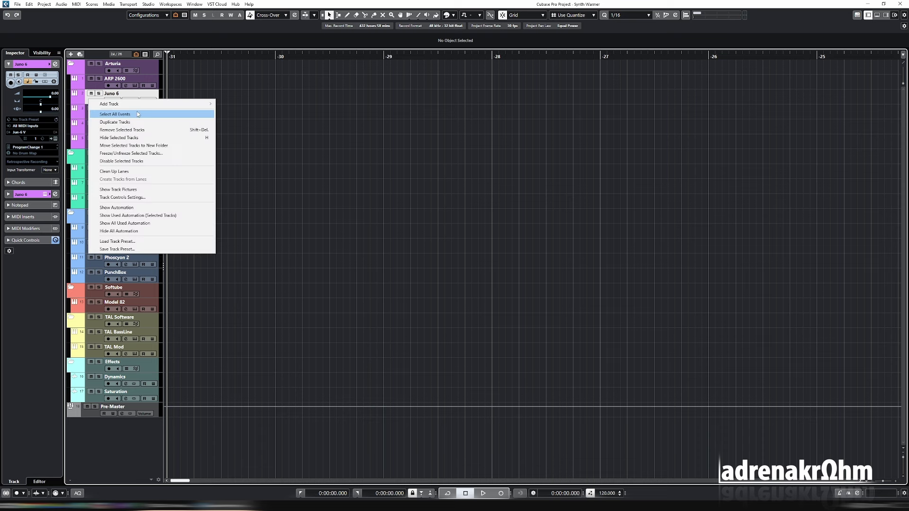
click(143, 122)
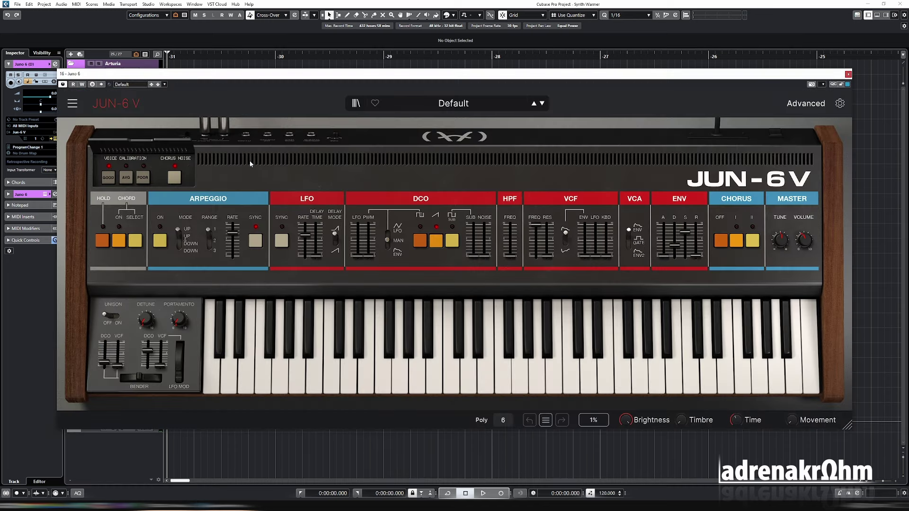
key(Up)
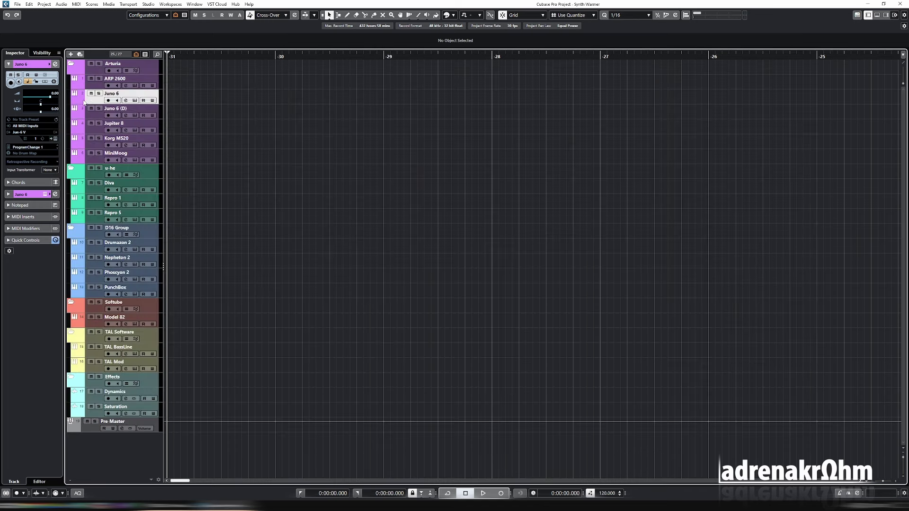
key(Down)
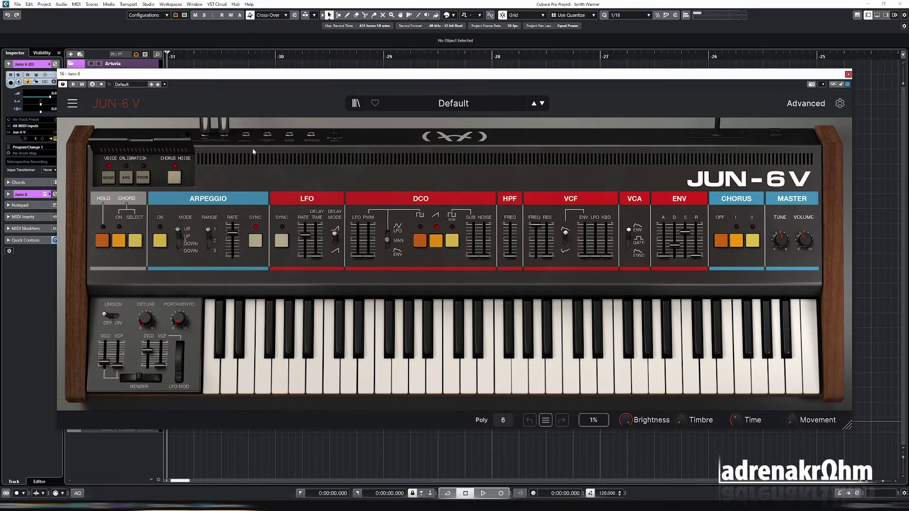
- Close the instrument window, undo the duplicate track, and reselect Juno 6
key(Escape)
key(ctrl+z)
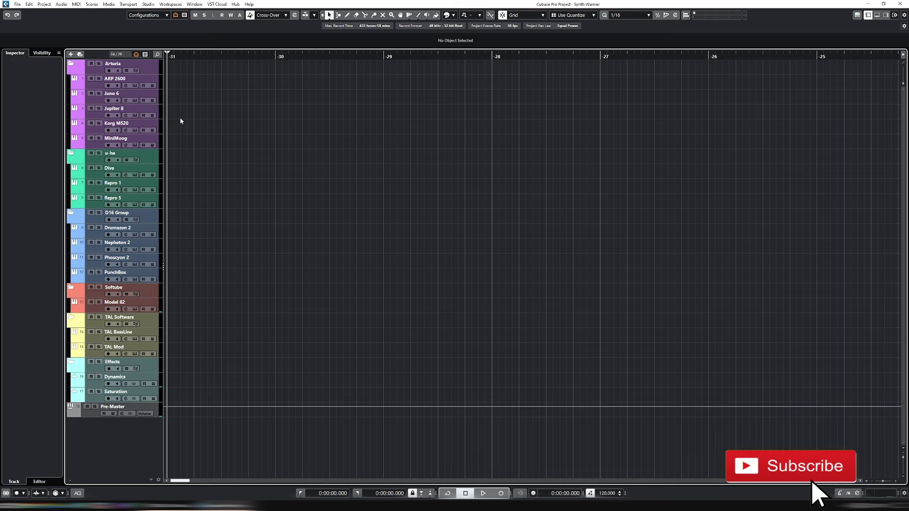
click(95, 103)
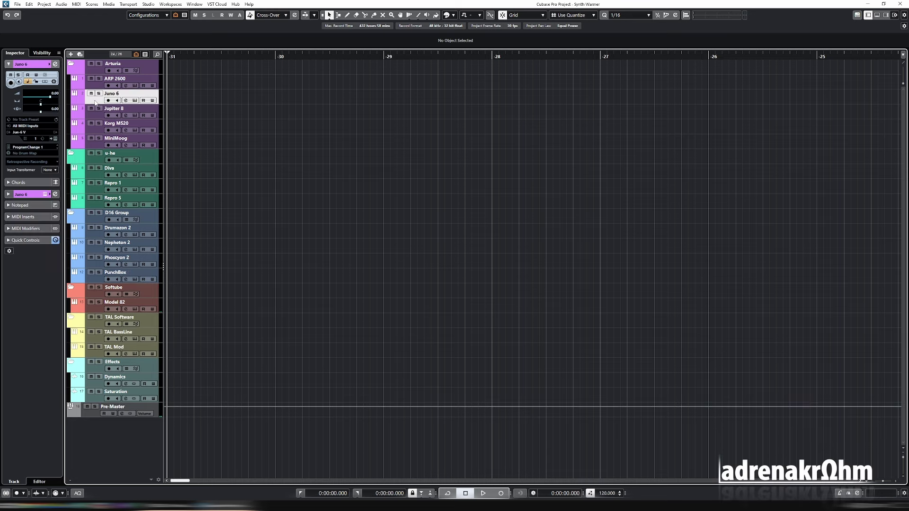
- Make the Dynamics track current and expand its Inserts list in the Inspector
right_click(95, 102)
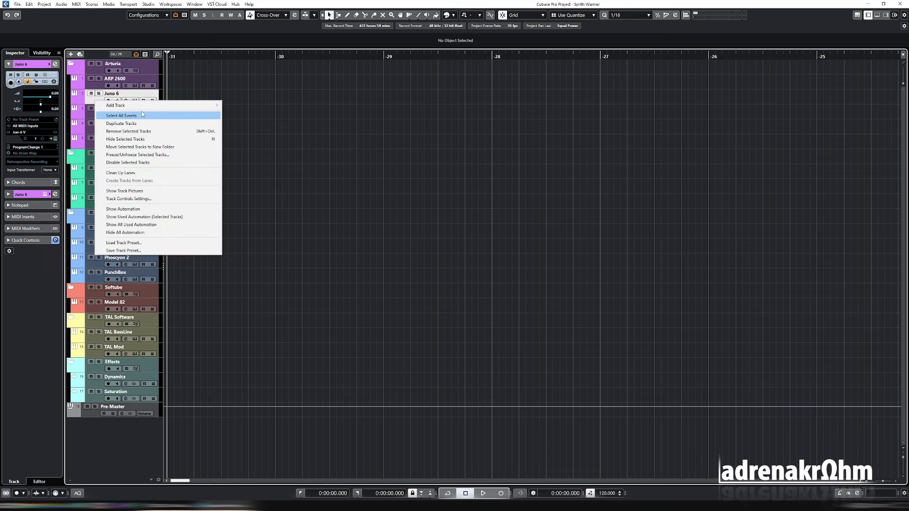
click(111, 114)
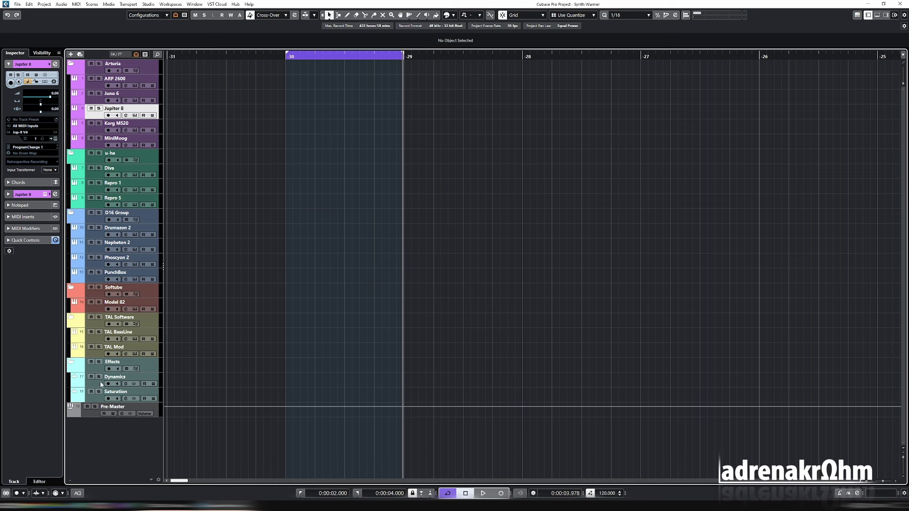
click(95, 386)
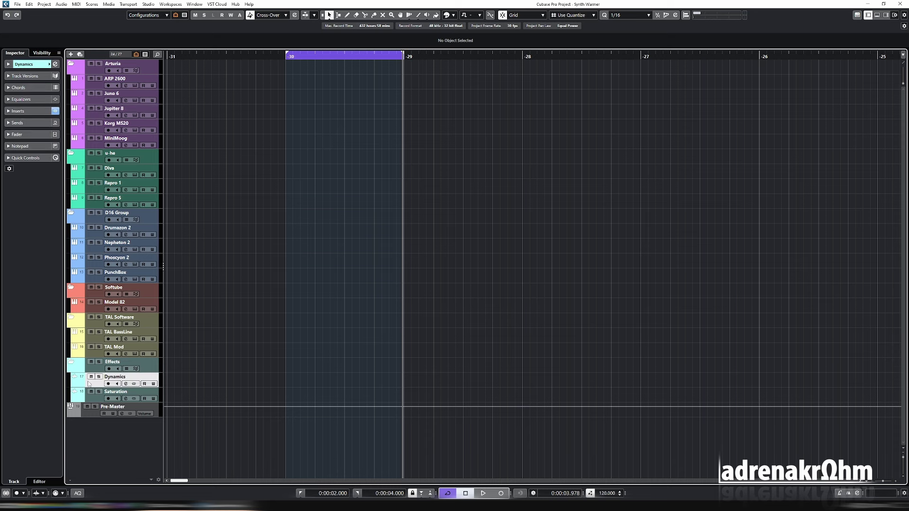
click(18, 111)
- Open and close the AMEK, SSL 4000 E, third compressor, and elysia alpha master inserts
click(16, 125)
click(664, 149)
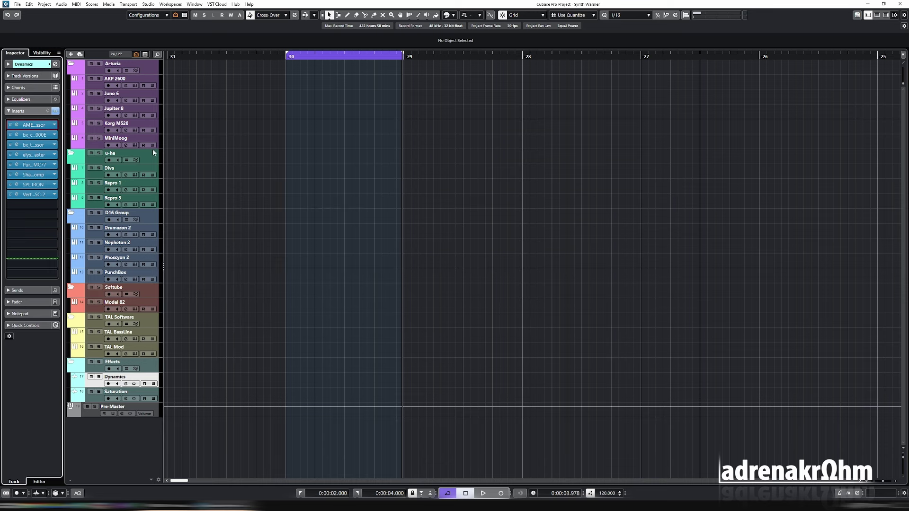
click(16, 134)
click(368, 105)
click(17, 145)
click(17, 144)
click(17, 155)
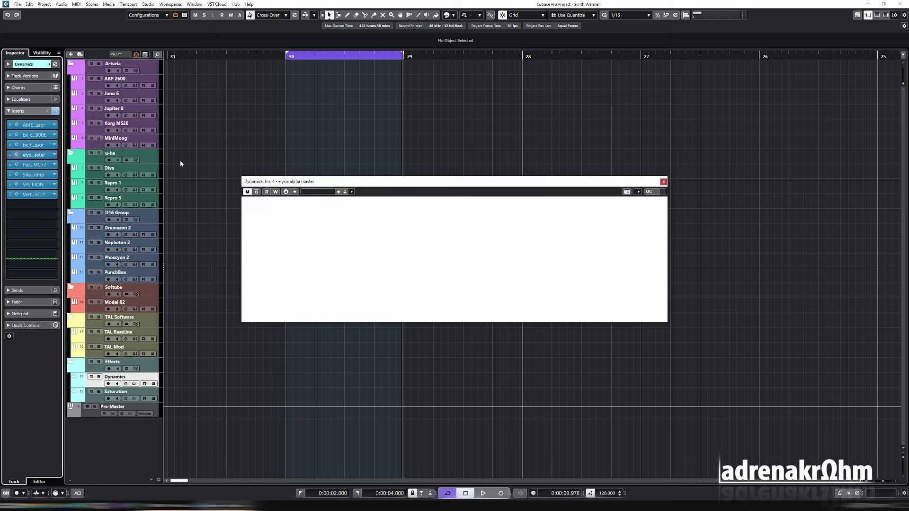
click(16, 154)
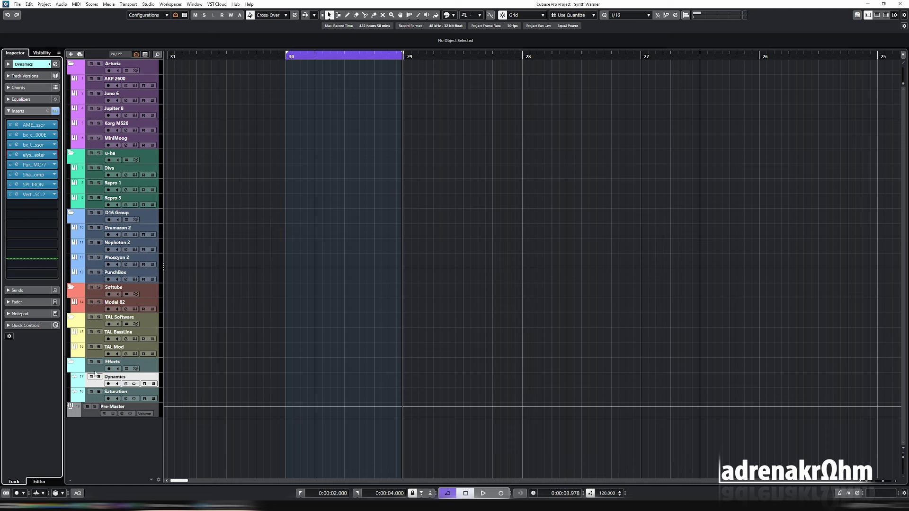
- Select Saturation, open and close its Decapitator and SPL TwinTube inserts, then reselect Juno 6
click(96, 398)
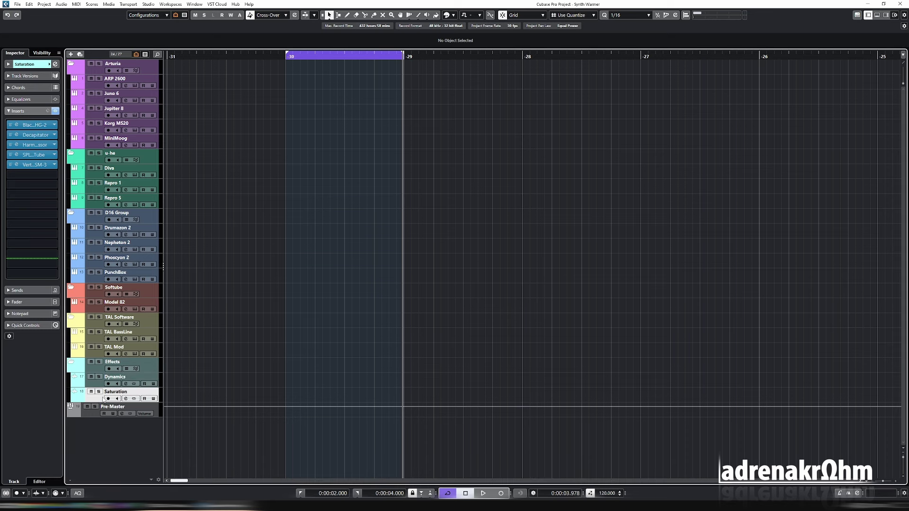
click(17, 135)
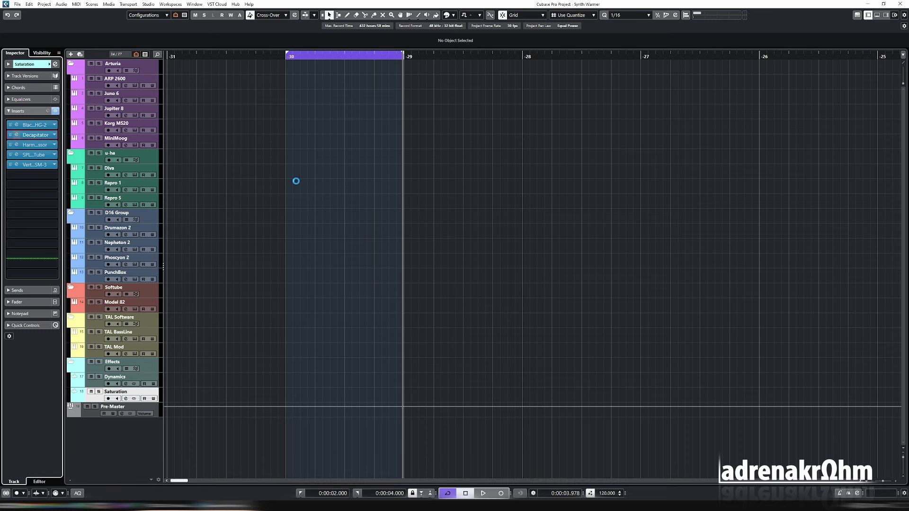
click(627, 226)
click(17, 155)
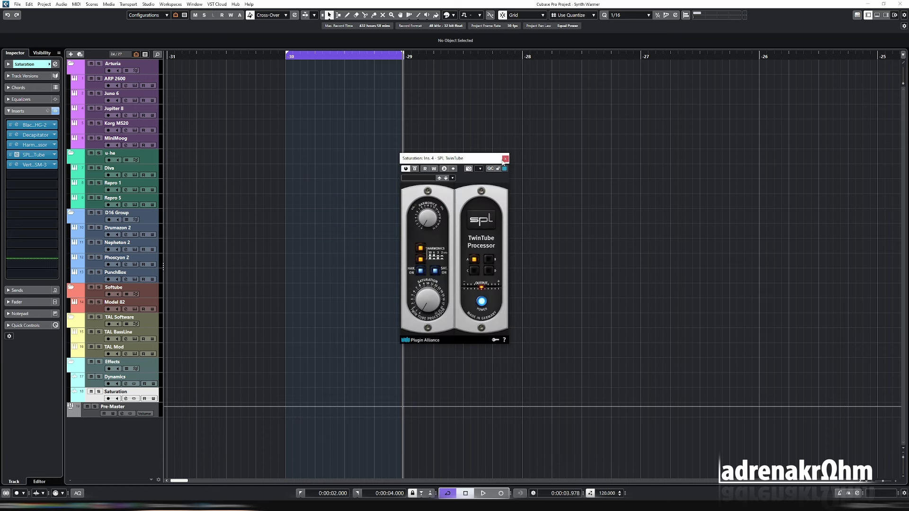
click(504, 159)
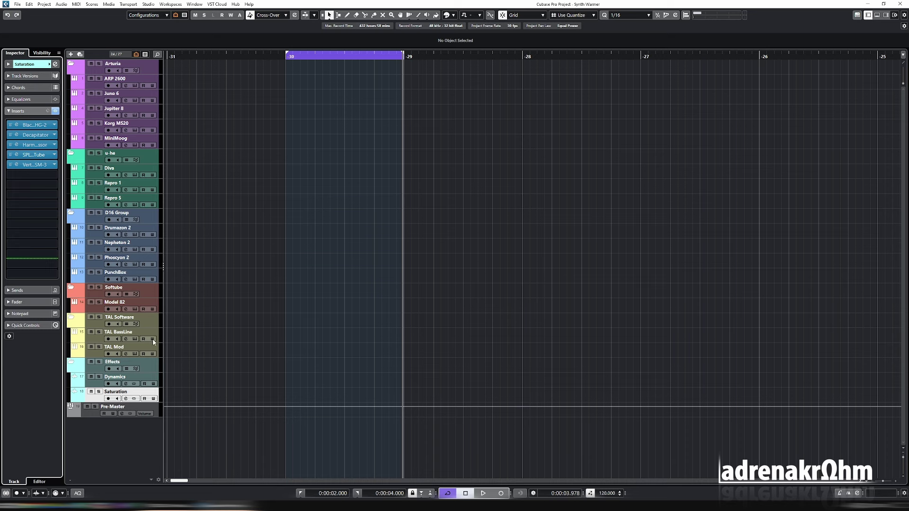
click(96, 101)
- Unhide the Juno 6 Pre-Warm track in the Visibility list and select it
click(43, 53)
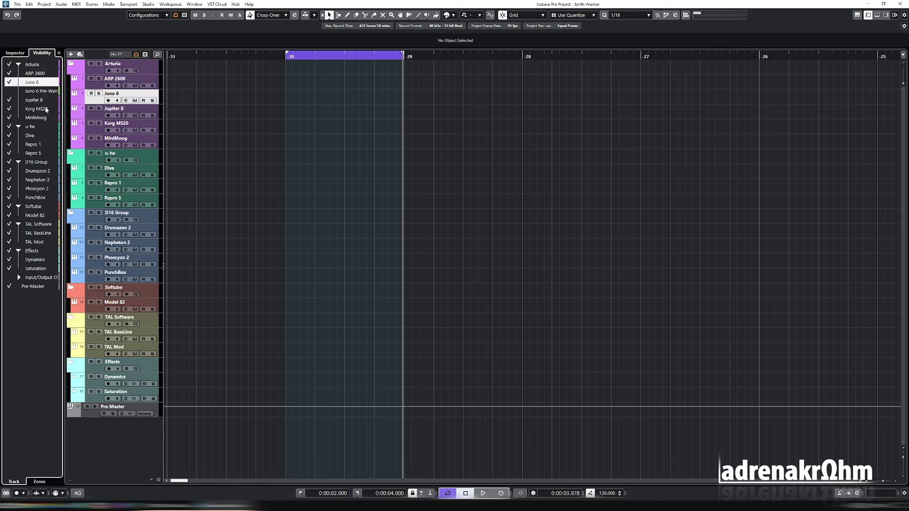
click(9, 92)
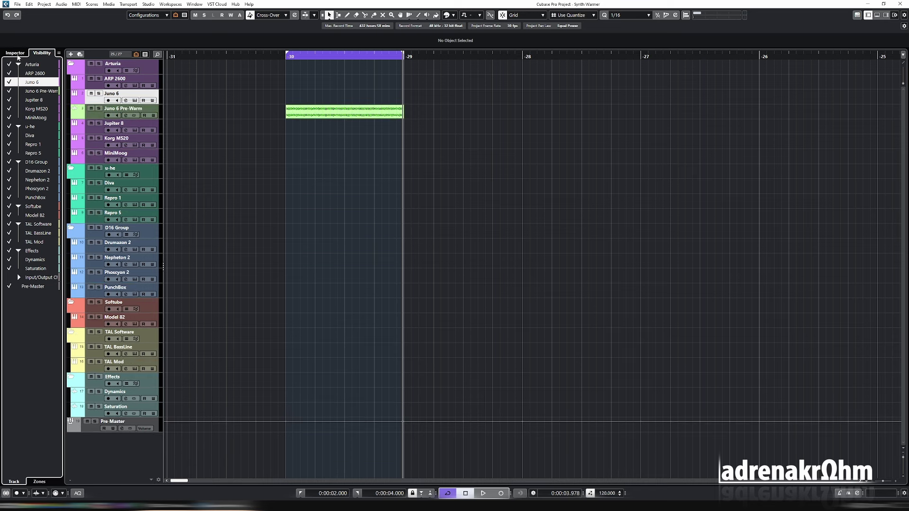
click(15, 53)
click(87, 115)
- Solo and play the Pre-Warm render, then the Juno 6 part, for comparison
click(98, 108)
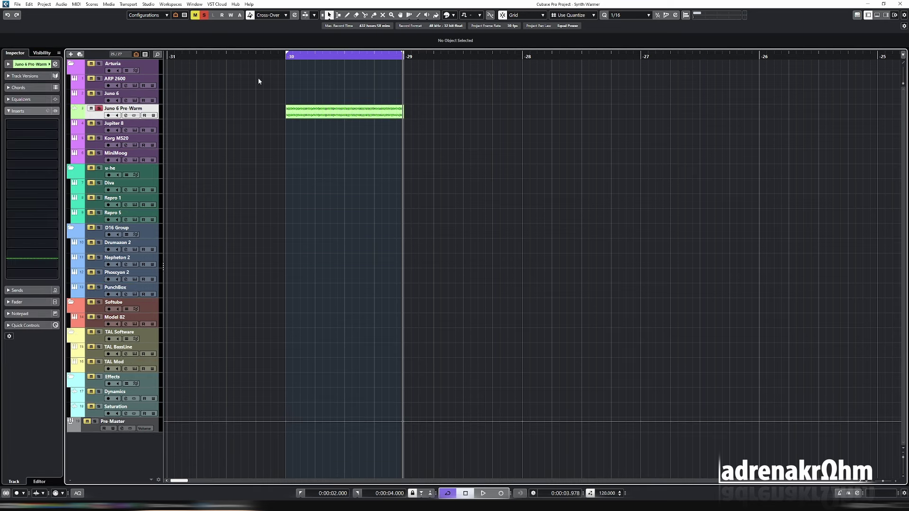
key(h)
key(space)
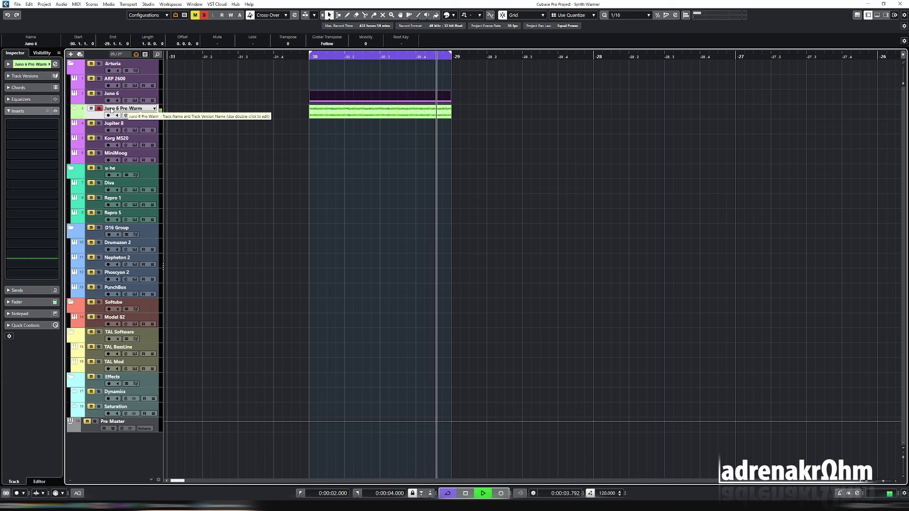
click(99, 108)
click(100, 99)
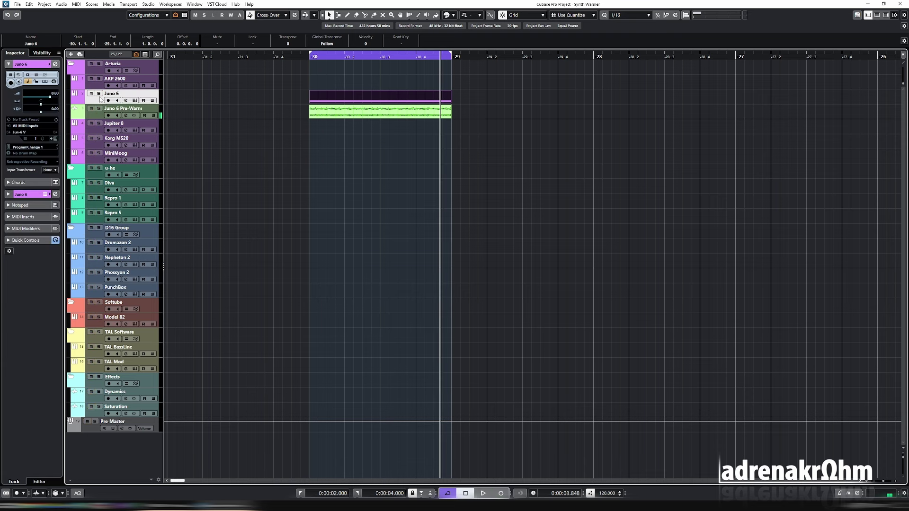
click(98, 94)
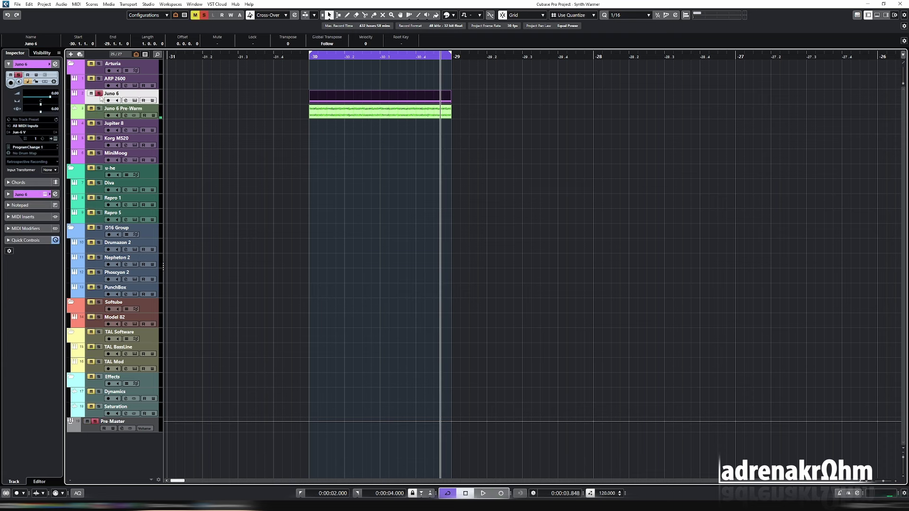
key(space)
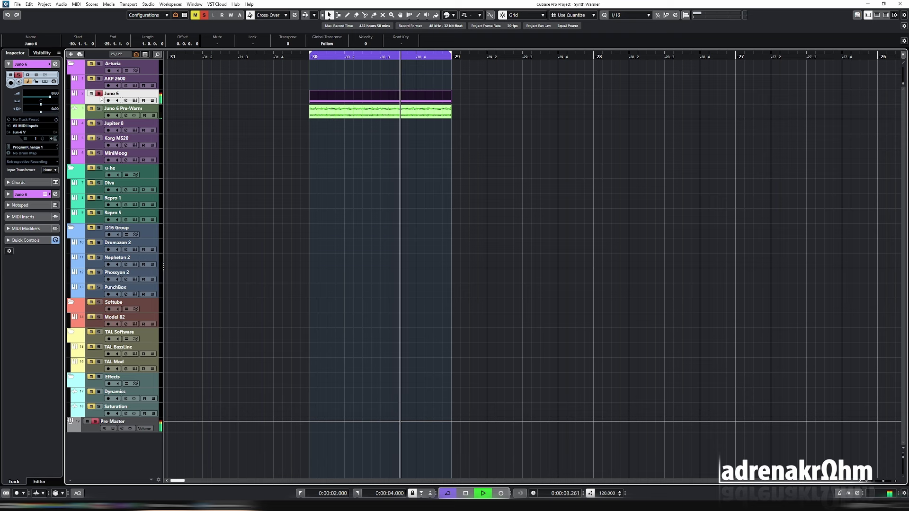
key(space)
click(99, 94)
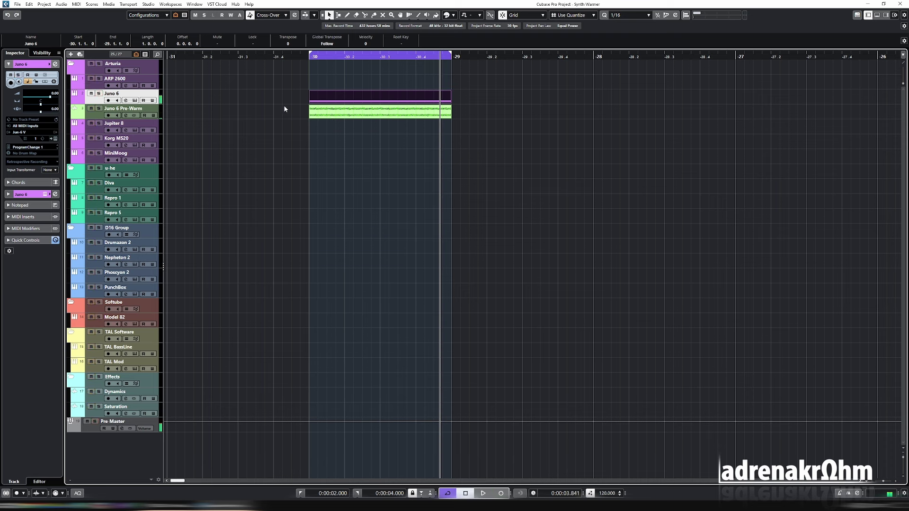
- Move the Juno 6 part earlier and the Pre-Warm render two beats later, then play both
drag(338, 99, 276, 97)
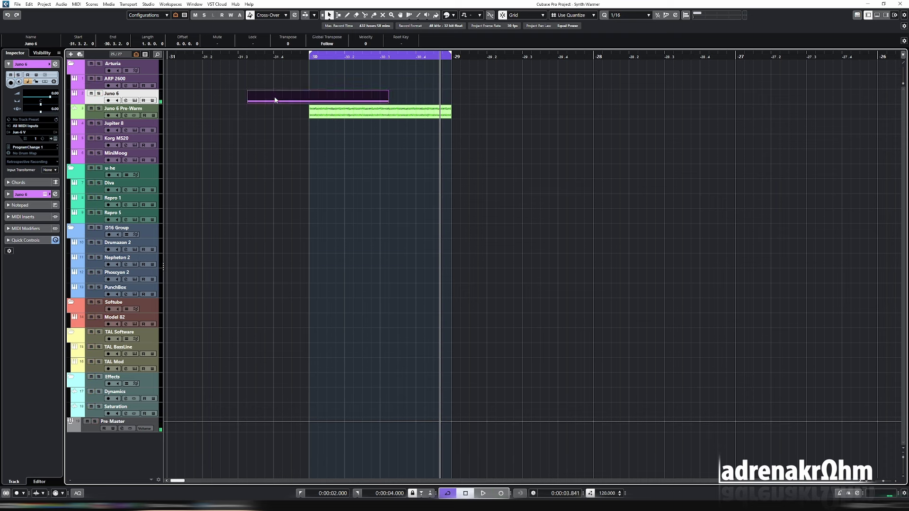
click(388, 117)
drag(389, 117, 444, 113)
drag(388, 100, 379, 104)
click(342, 57)
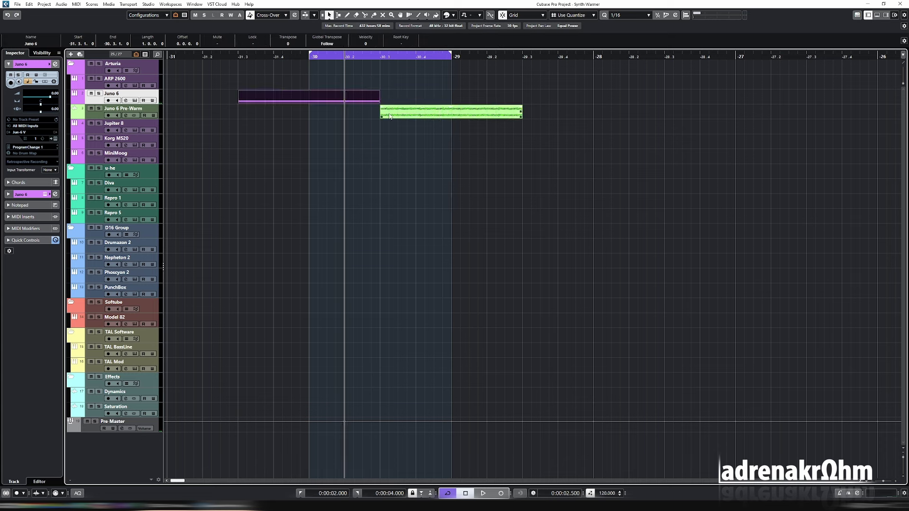
key(space)
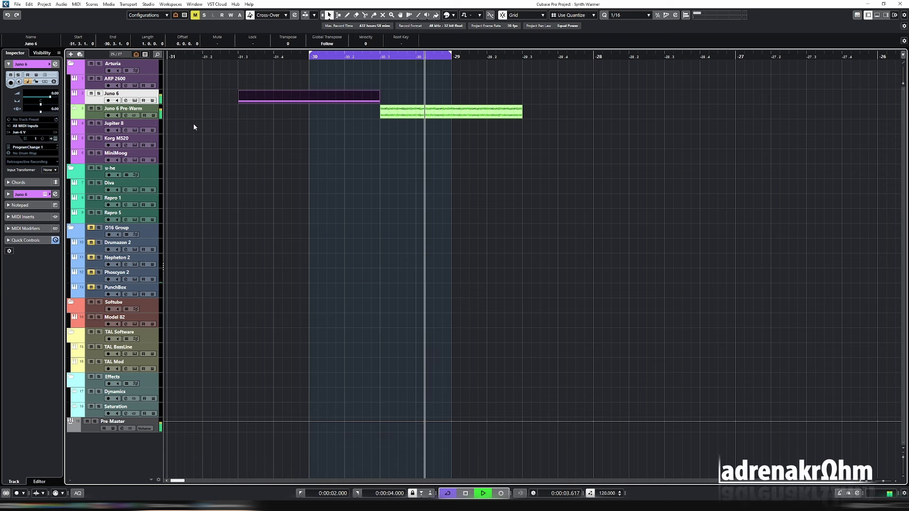
- Lower the Juno 6 channel fader to -1.41 dB in Channel Settings and check the level
key(space)
click(126, 101)
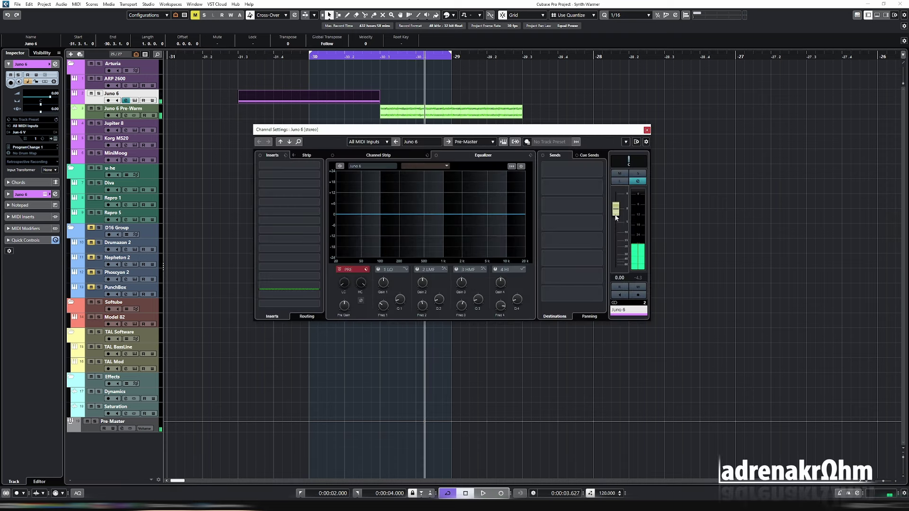
drag(616, 216, 616, 222)
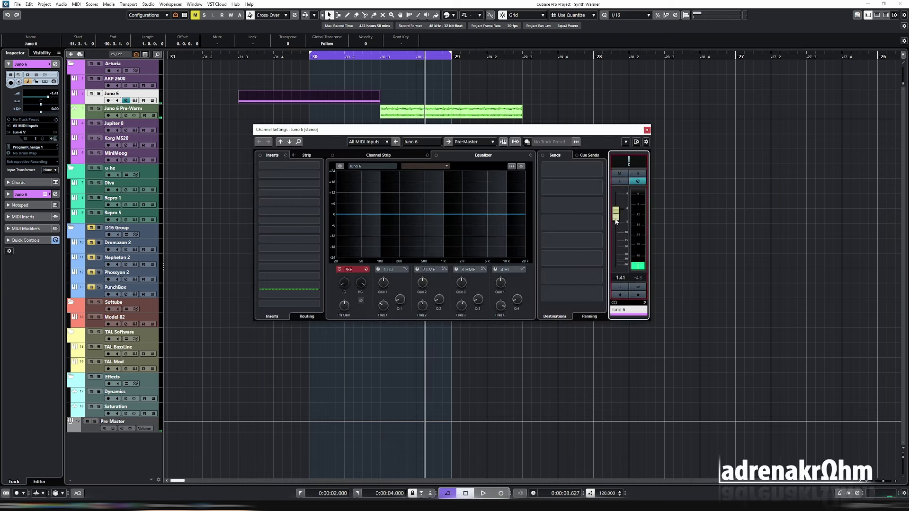
key(space)
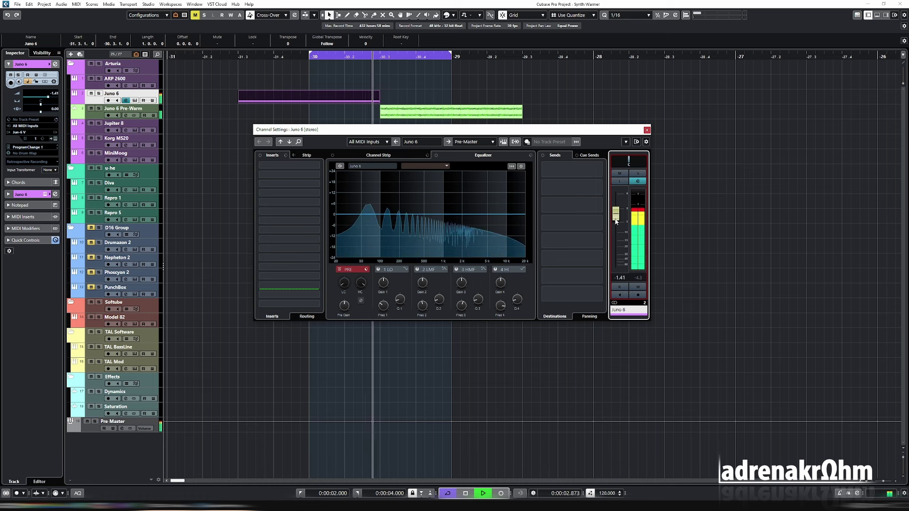
mouse_move(580, 239)
key(space)
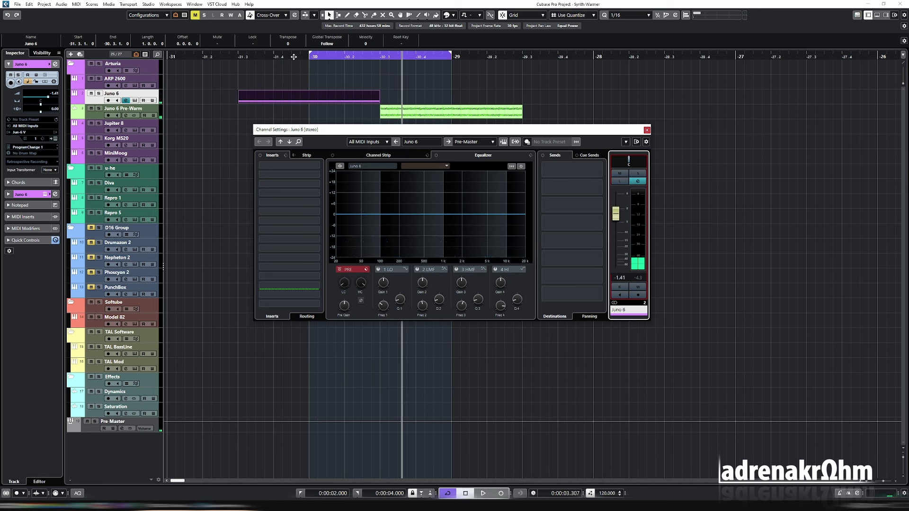
- Shift the Pre-Warm render later, start Juno 6 at bar -30, and extend the cycle over both
key(KP_0)
drag(385, 112, 457, 112)
click(353, 103)
drag(353, 103, 423, 103)
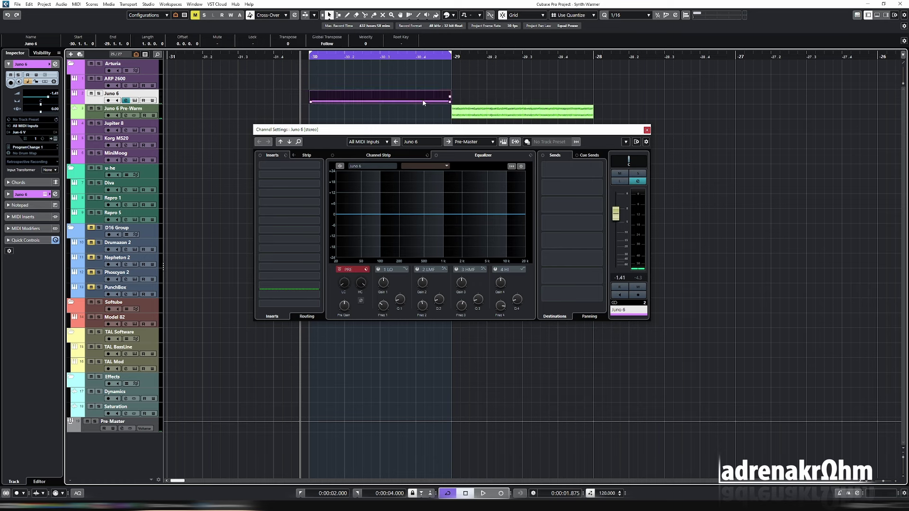
key(p)
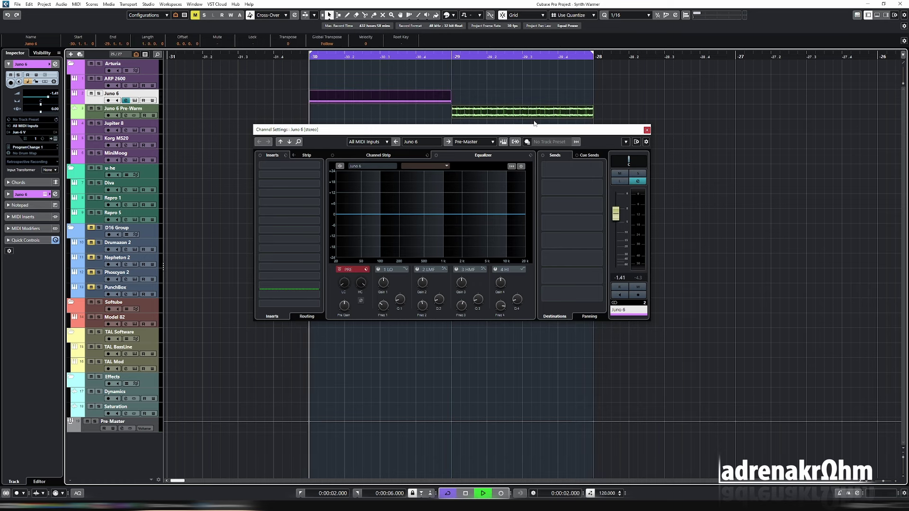
key(space)
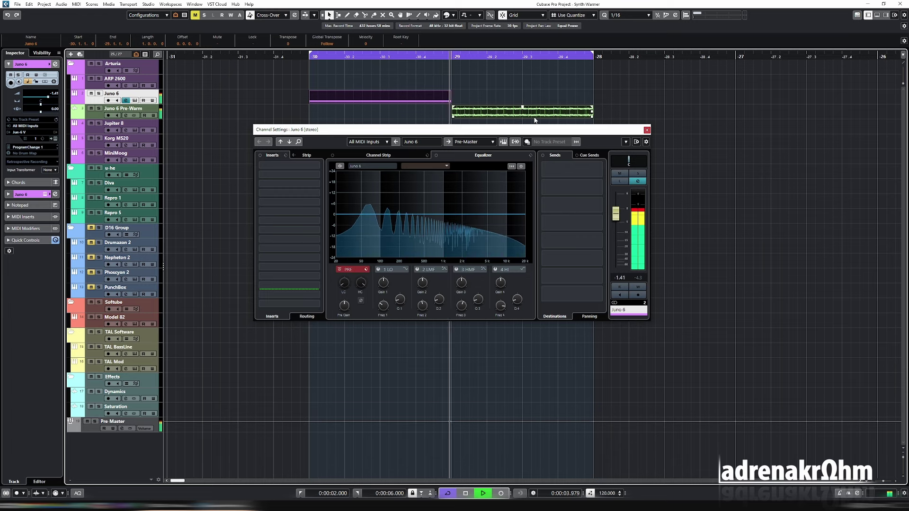
key(space)
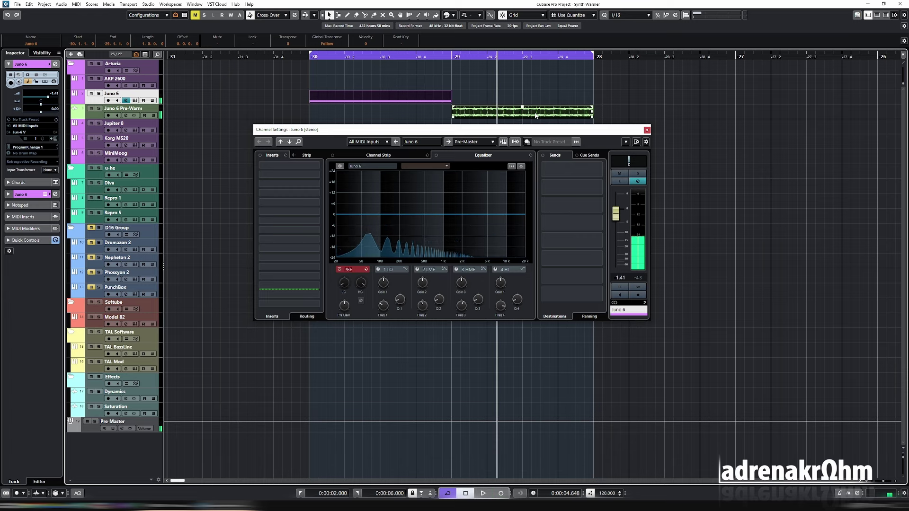
click(344, 101)
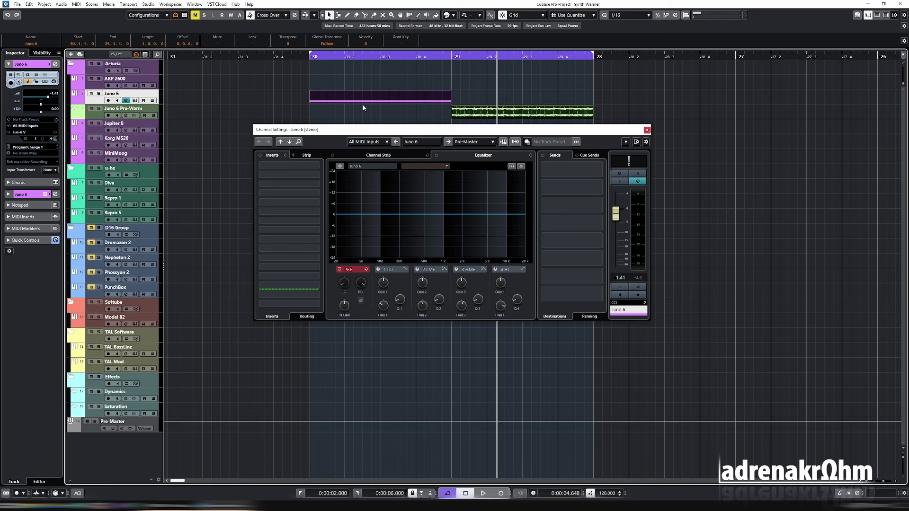
- Close the Channel Settings: Juno 6 window
click(647, 130)
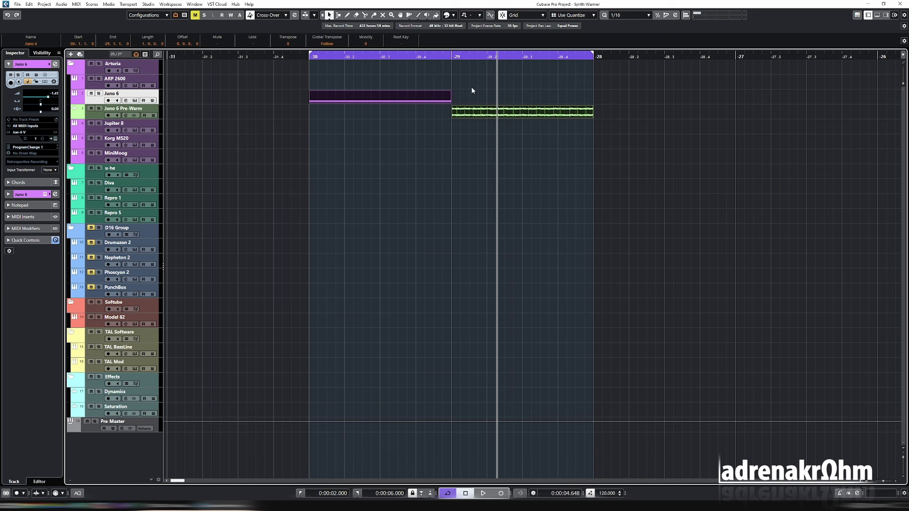